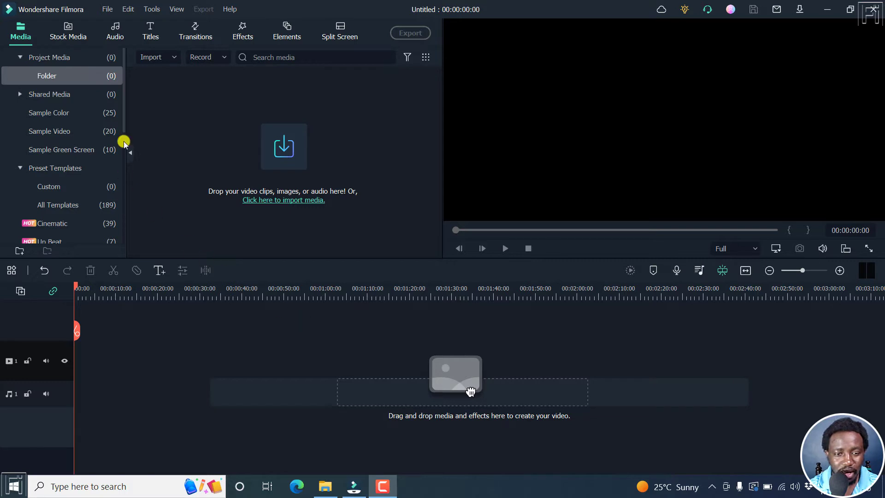
- From Stock Media Downloads, add the savanna, elephant, giraffe and bird clips to the video track in order
click(72, 35)
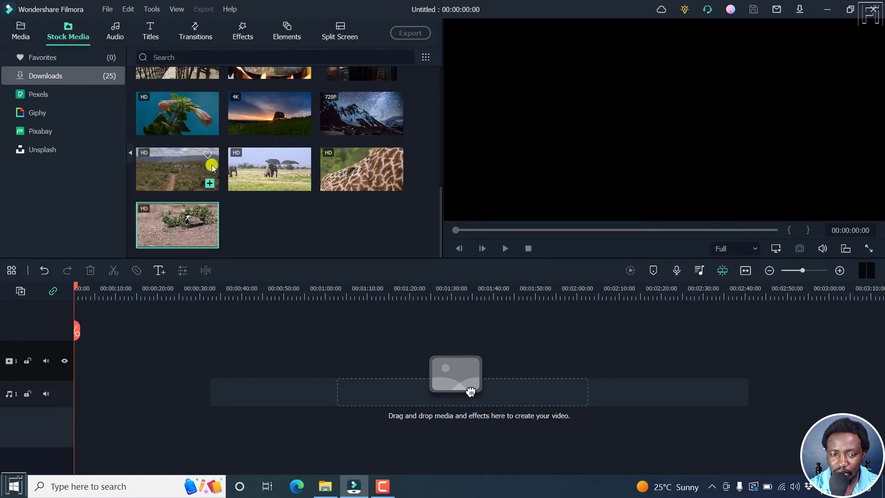
click(211, 184)
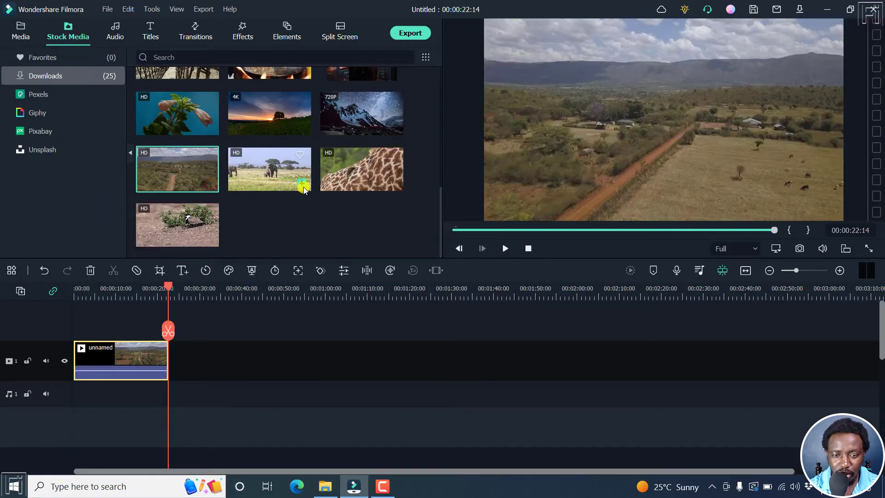
click(300, 183)
click(393, 183)
click(211, 239)
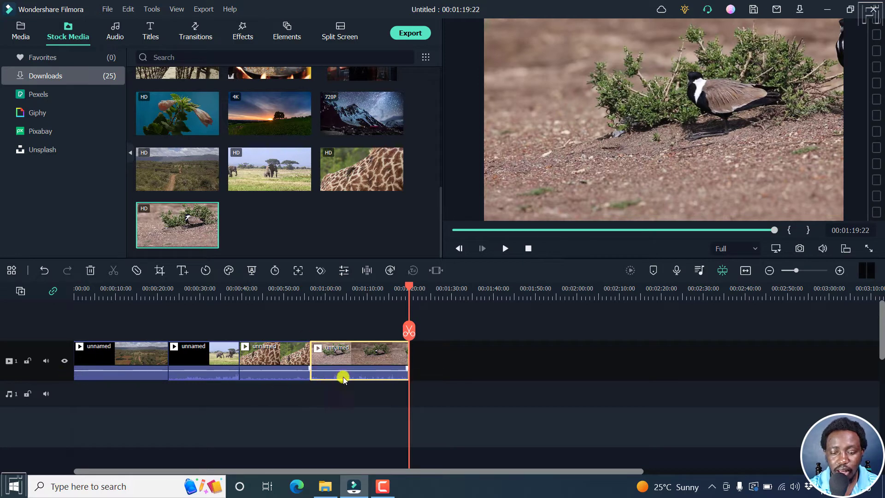
- Drag the bird, giraffe, elephant and savanna clips' volume lines down to mute them, then return the playhead to 00:00:00:00
drag(350, 369, 348, 391)
drag(264, 371, 264, 405)
drag(206, 369, 206, 383)
drag(140, 371, 141, 390)
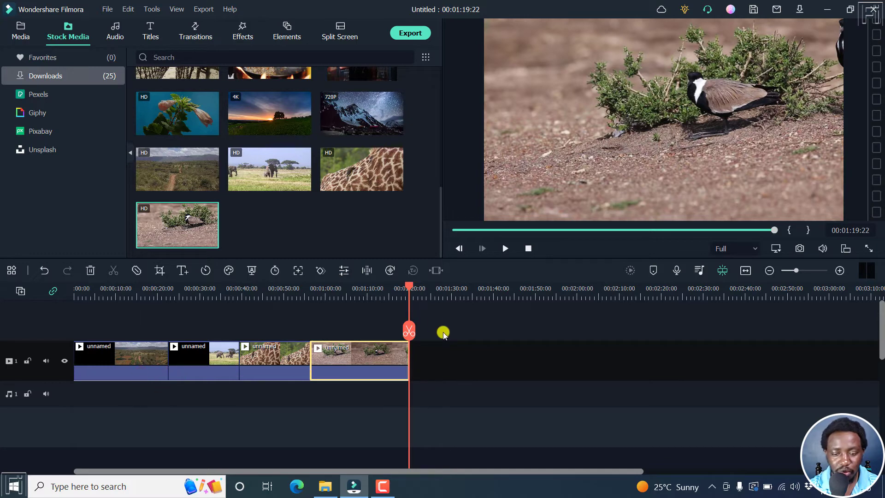
drag(409, 291, 67, 343)
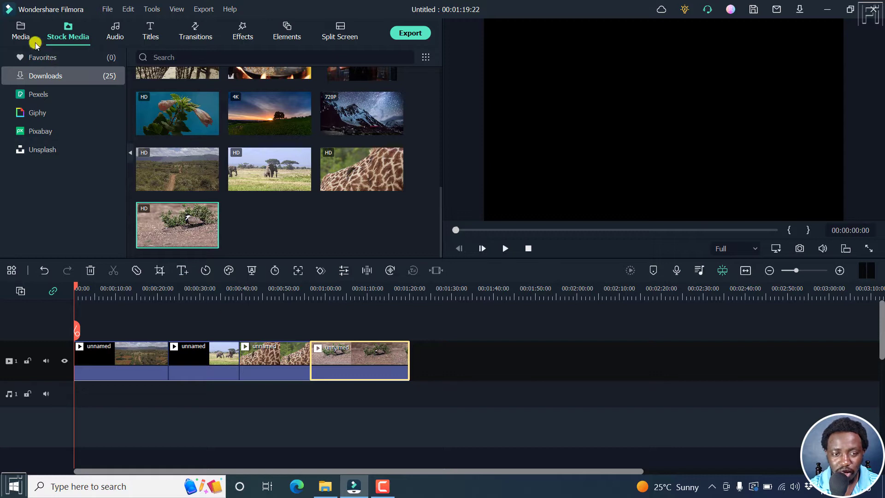
- Switch to the Media library, choose Record Voiceover, and cancel the file dialog that appears
click(23, 37)
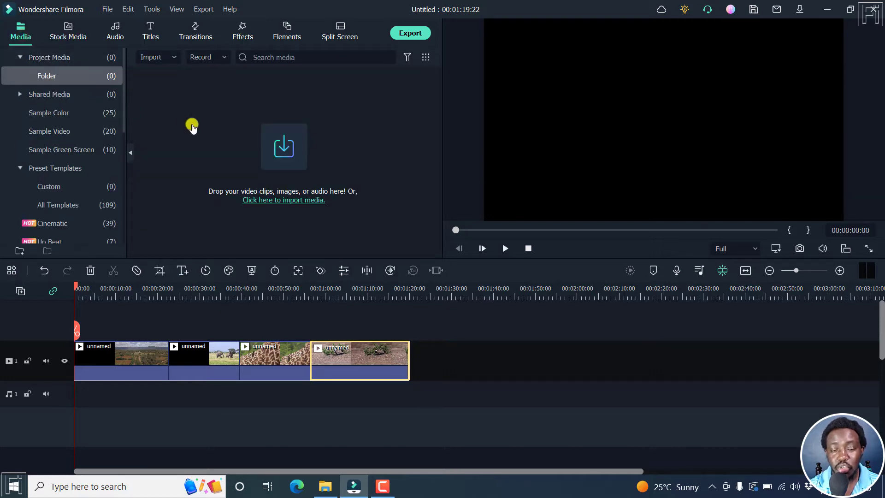
click(225, 54)
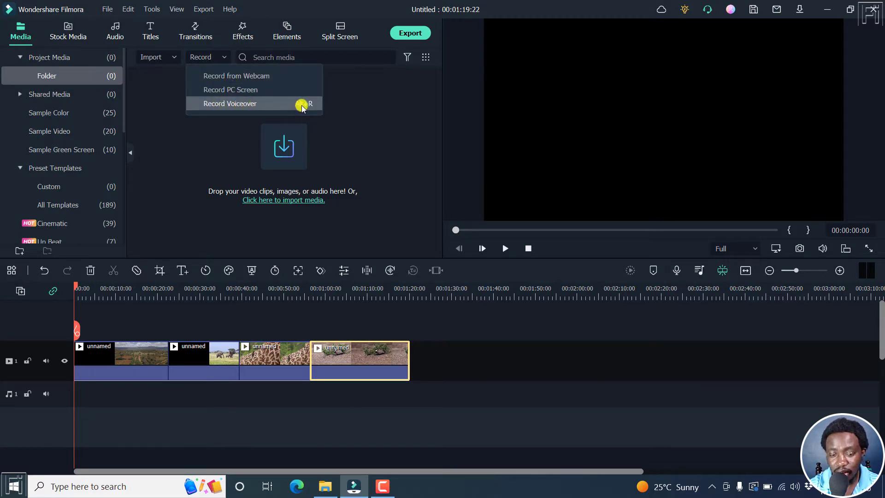
double_click(398, 239)
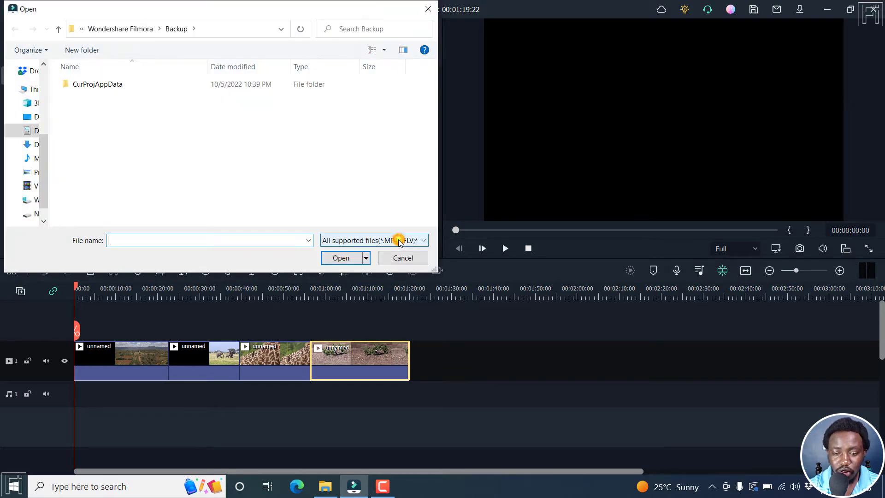
click(402, 259)
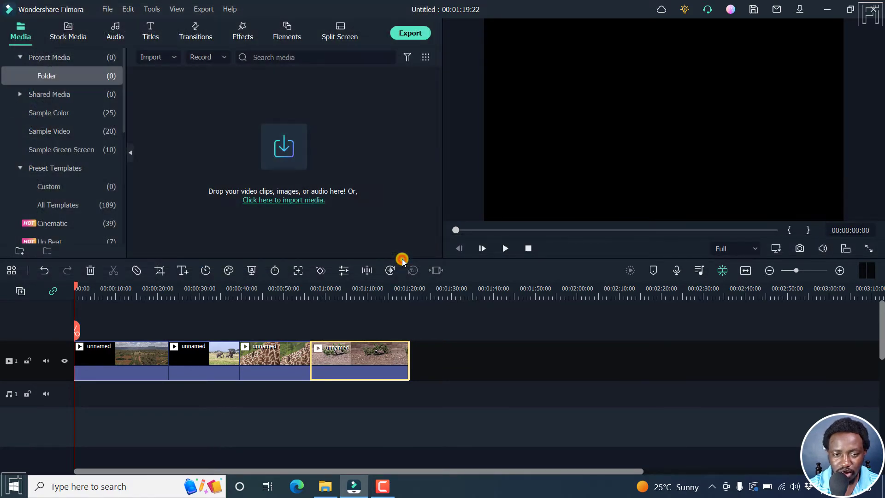
- Open the Record Audio window from the timeline's microphone icon
click(677, 271)
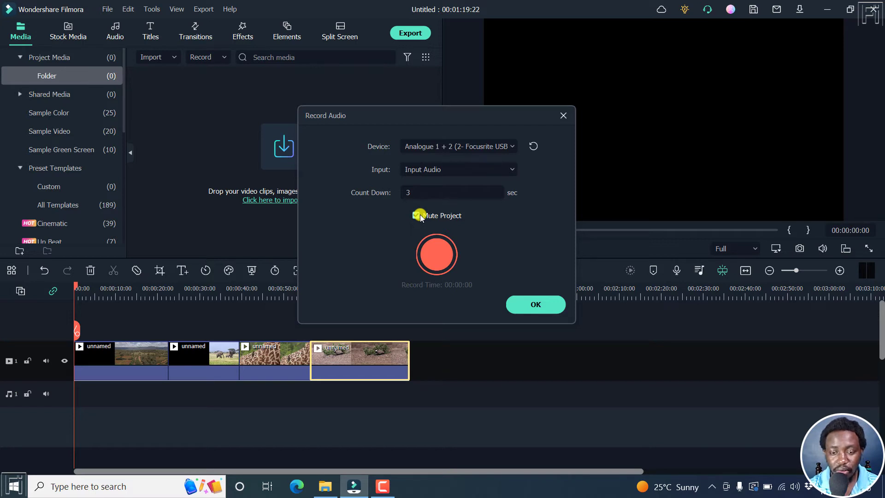
click(515, 146)
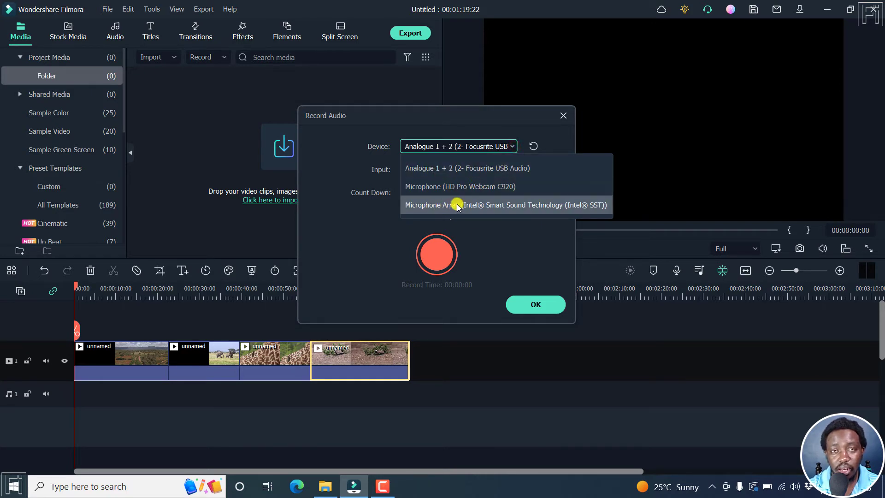
click(432, 169)
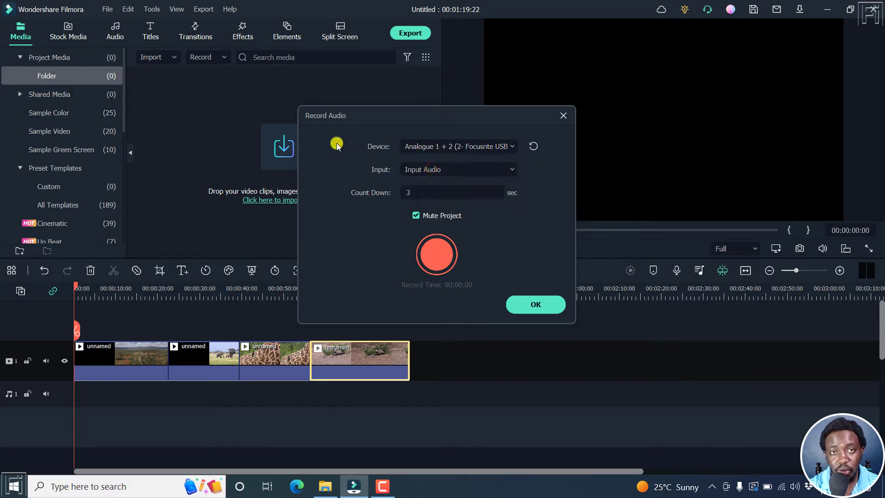
click(481, 170)
click(433, 193)
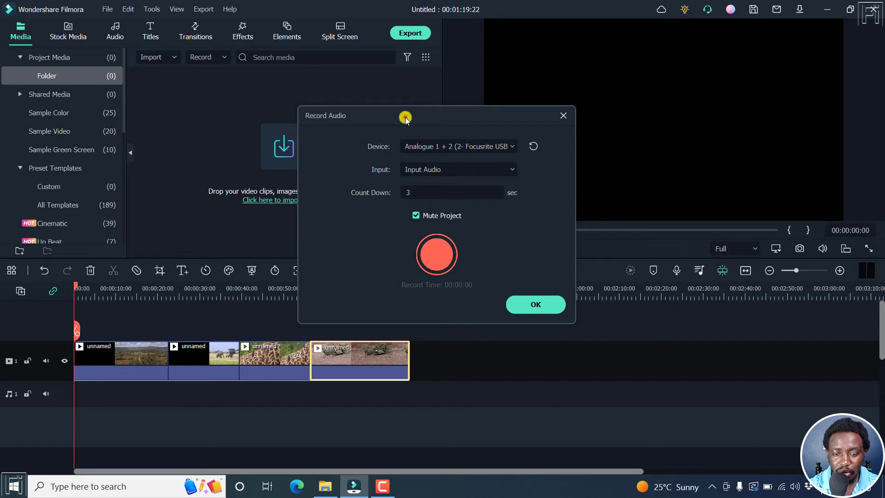
- Move the Record Audio window off the preview and start recording the voiceover narration
drag(405, 117, 271, 106)
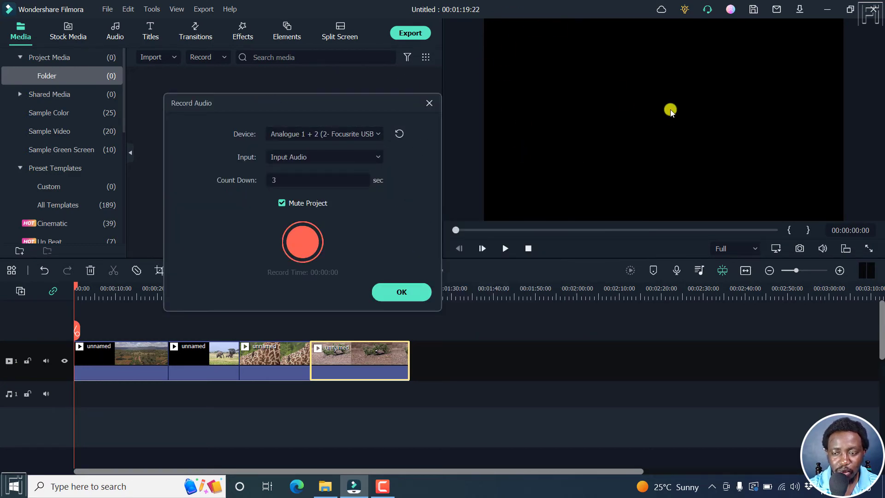
click(303, 243)
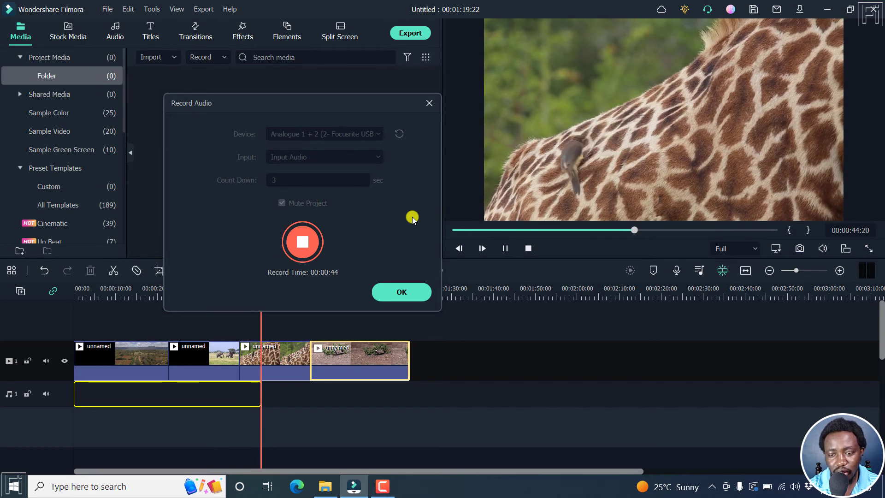
- Stop the recording to place it on the audio track, then play and pause the video from the start
click(405, 293)
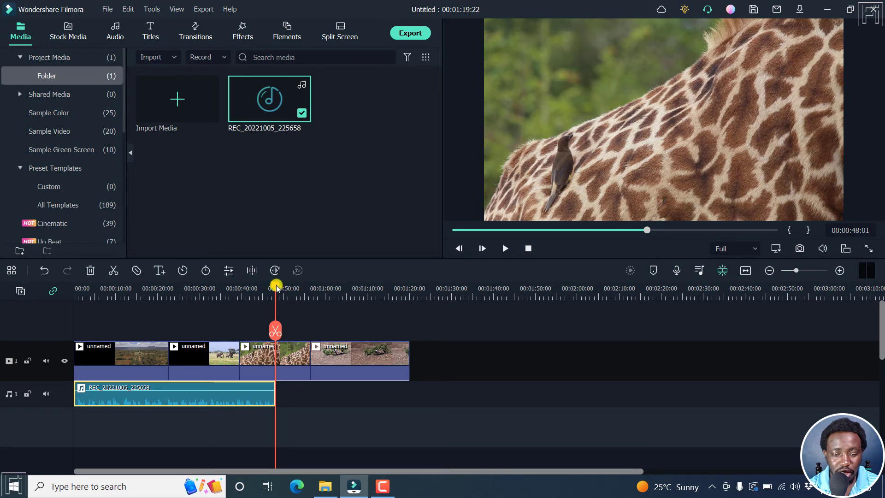
drag(277, 287, 72, 310)
key(space)
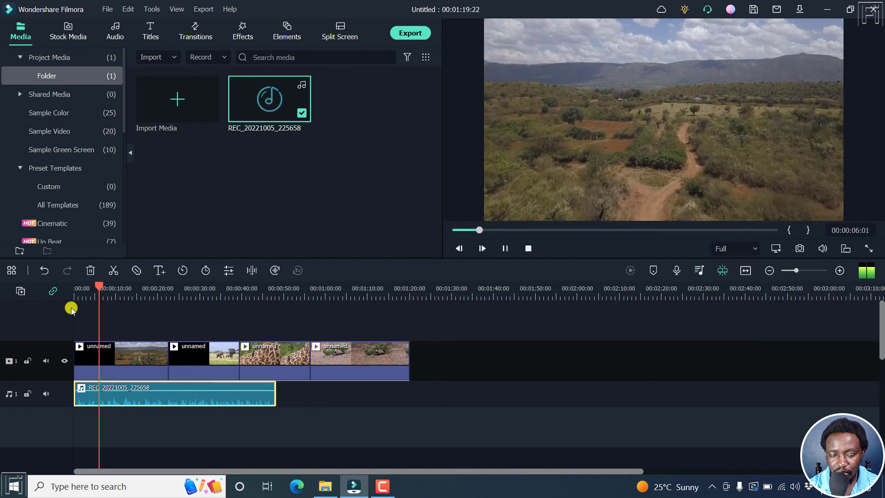
key(space)
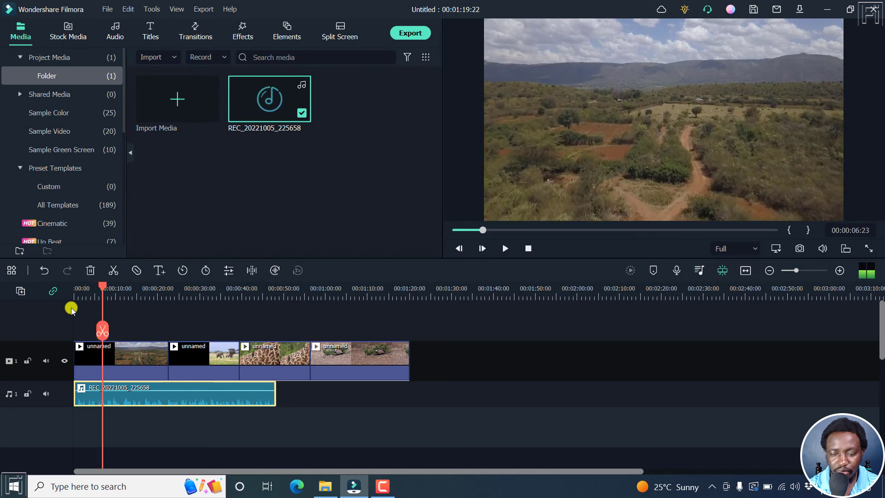
- In the narration clip's audio settings, keep the equalizer at DEFAULT and enable Volume Auto Normalization
double_click(185, 399)
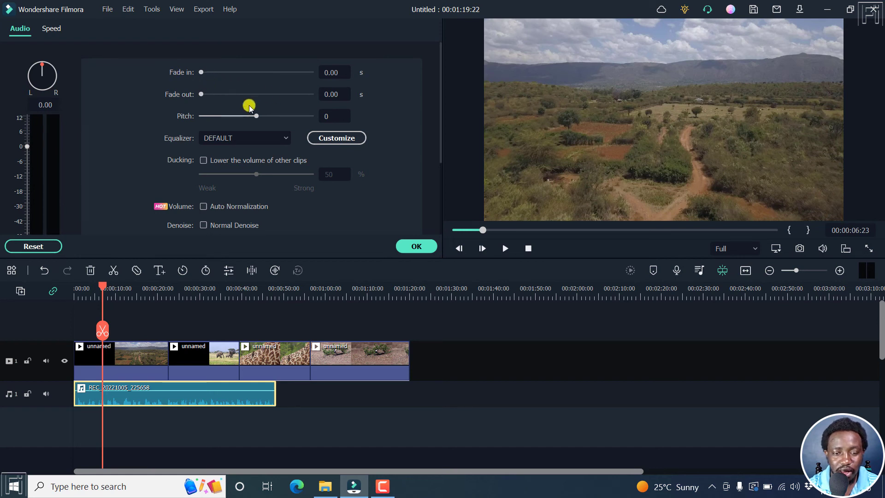
click(284, 140)
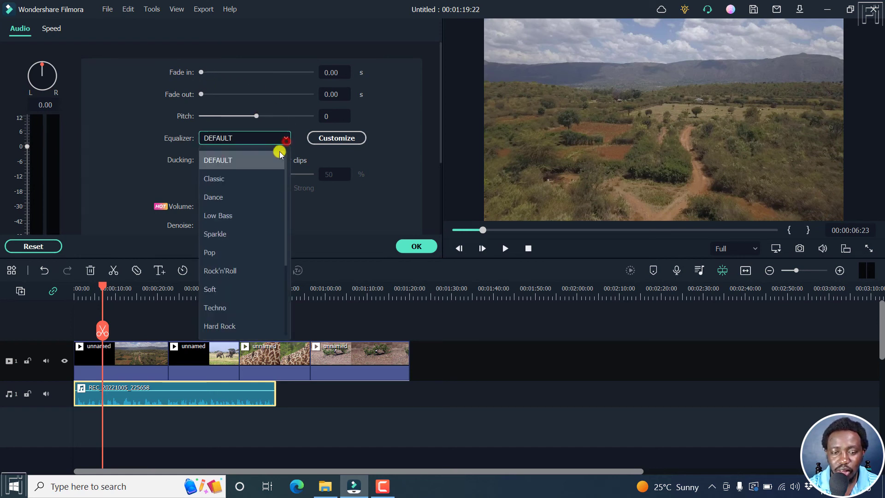
click(398, 141)
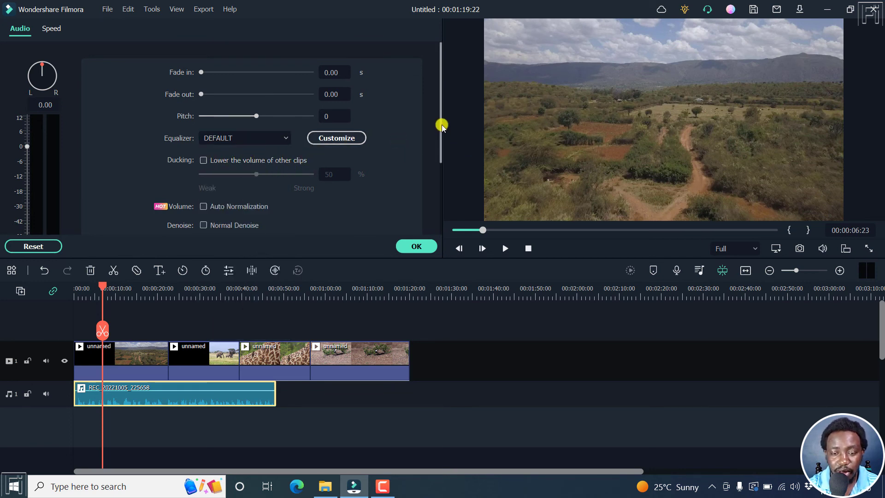
drag(442, 129, 441, 156)
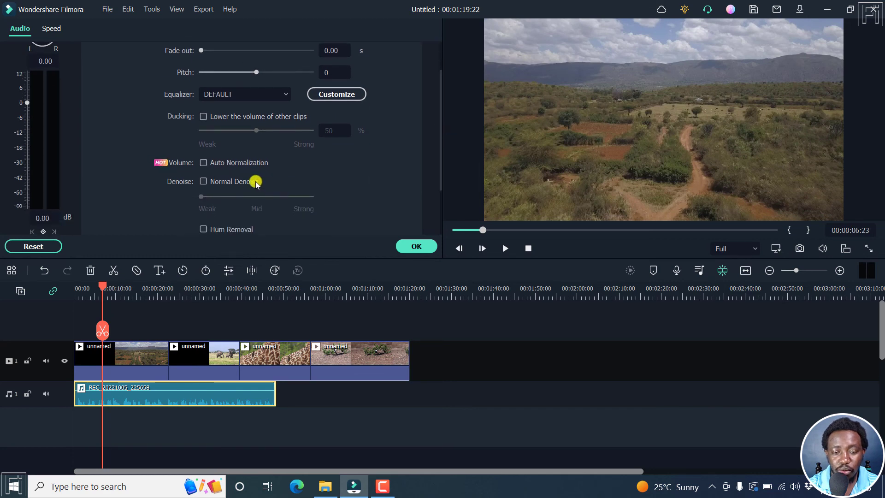
click(203, 162)
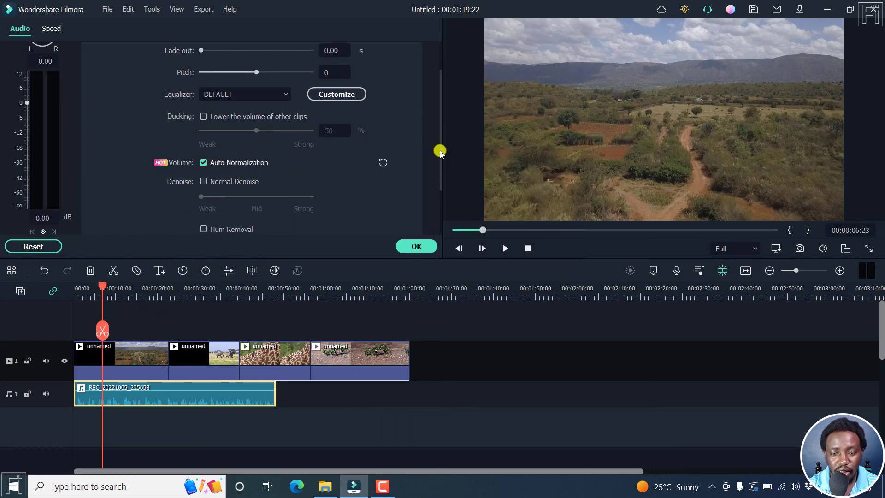
drag(438, 155, 438, 211)
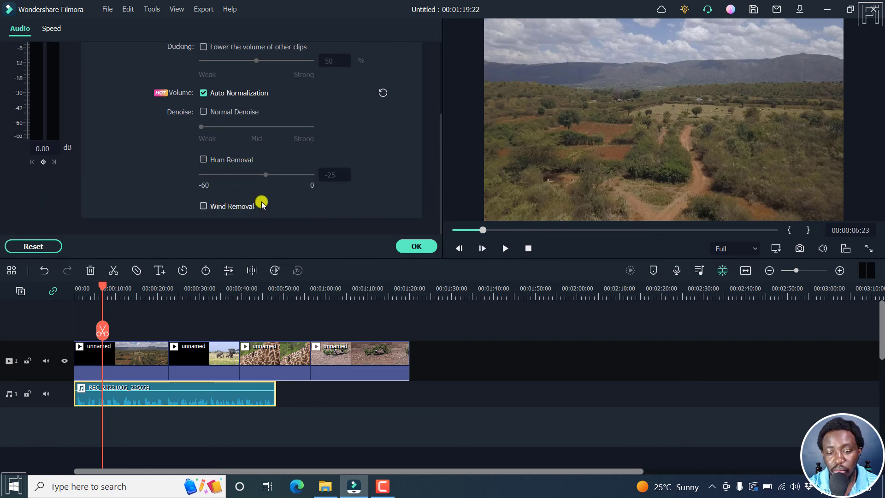
drag(440, 152, 443, 54)
- Confirm the narration's audio settings with OK to return to the project media library
click(417, 248)
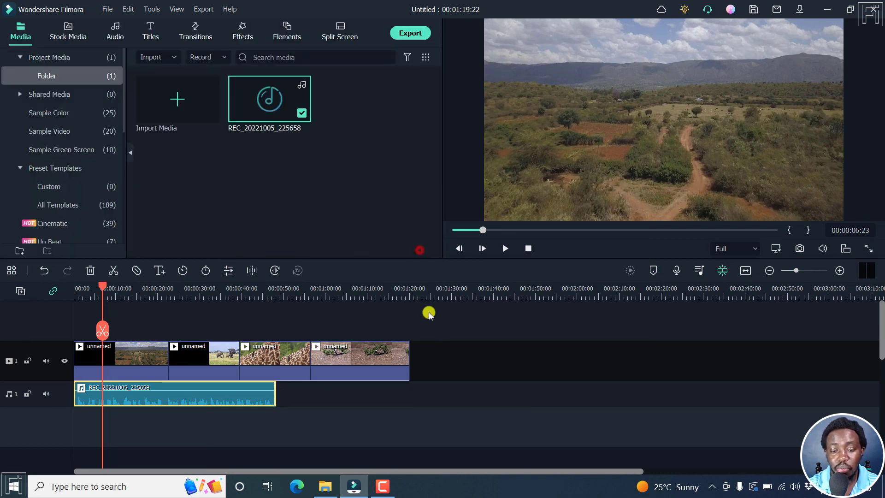